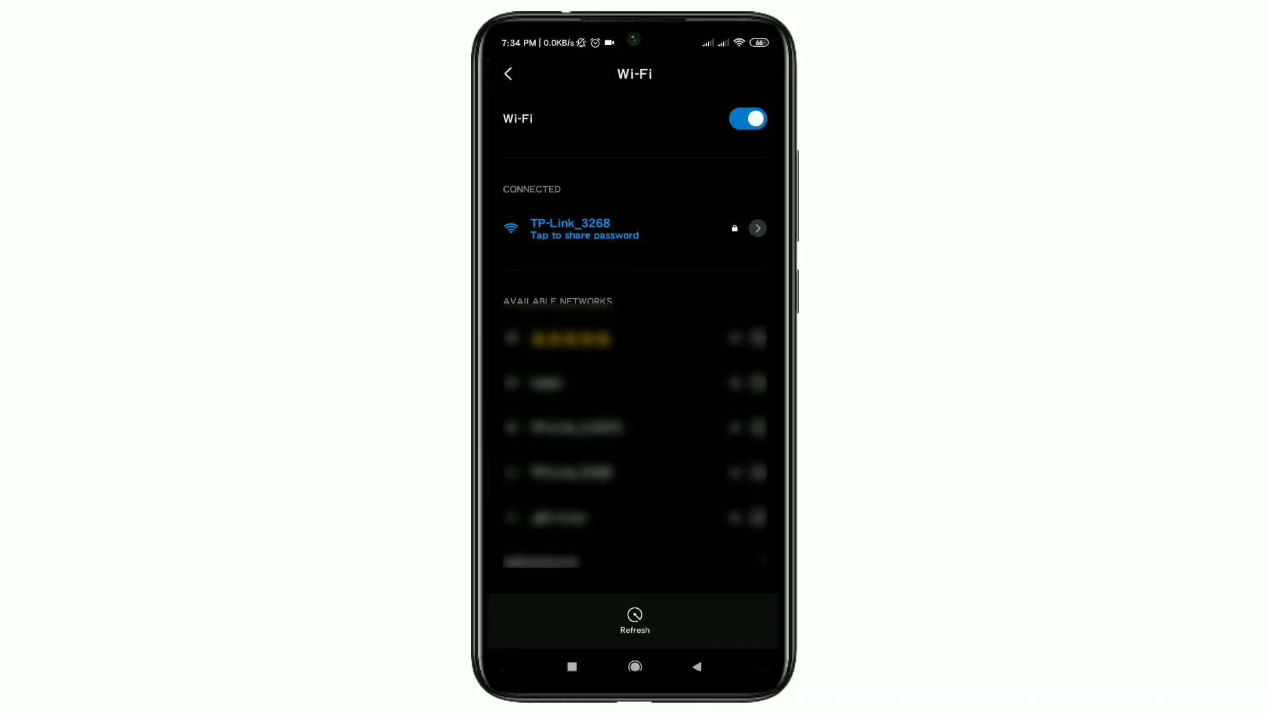
pyautogui.scroll(-3, 635, 397)
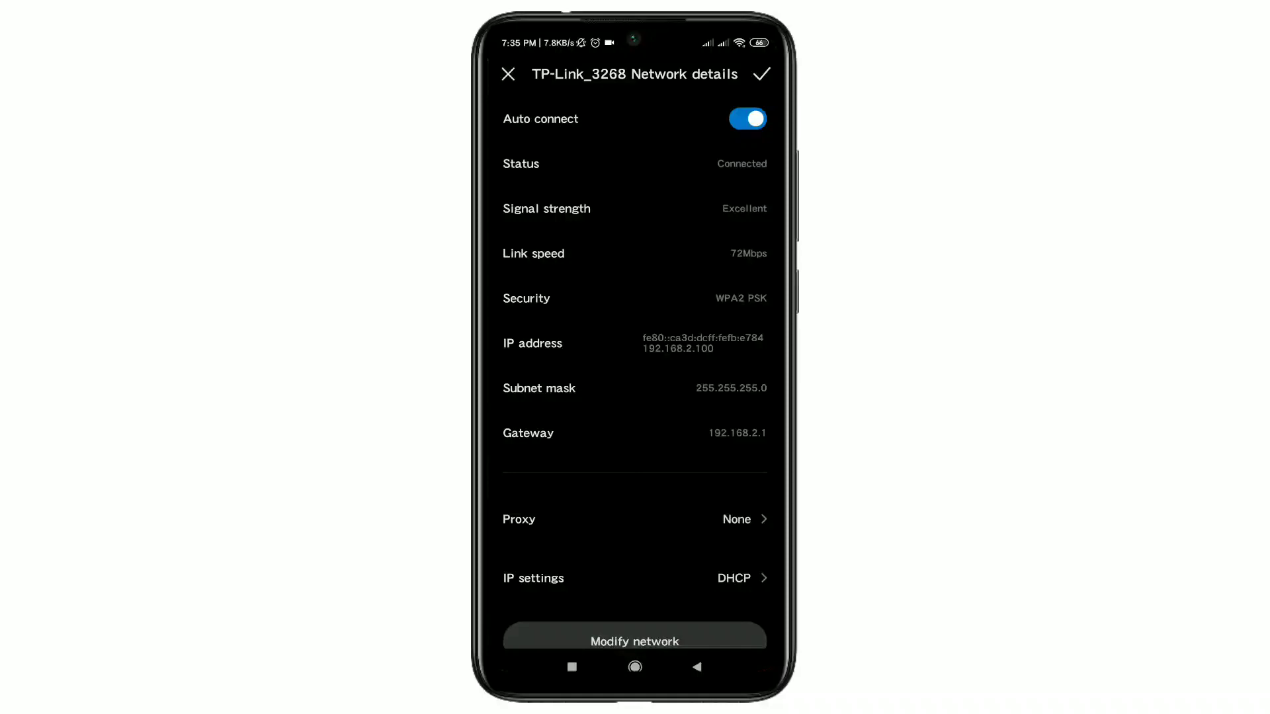
# Close the TP-Link_3268 network details to return to the Wi-Fi list.
pyautogui.press('Escape')
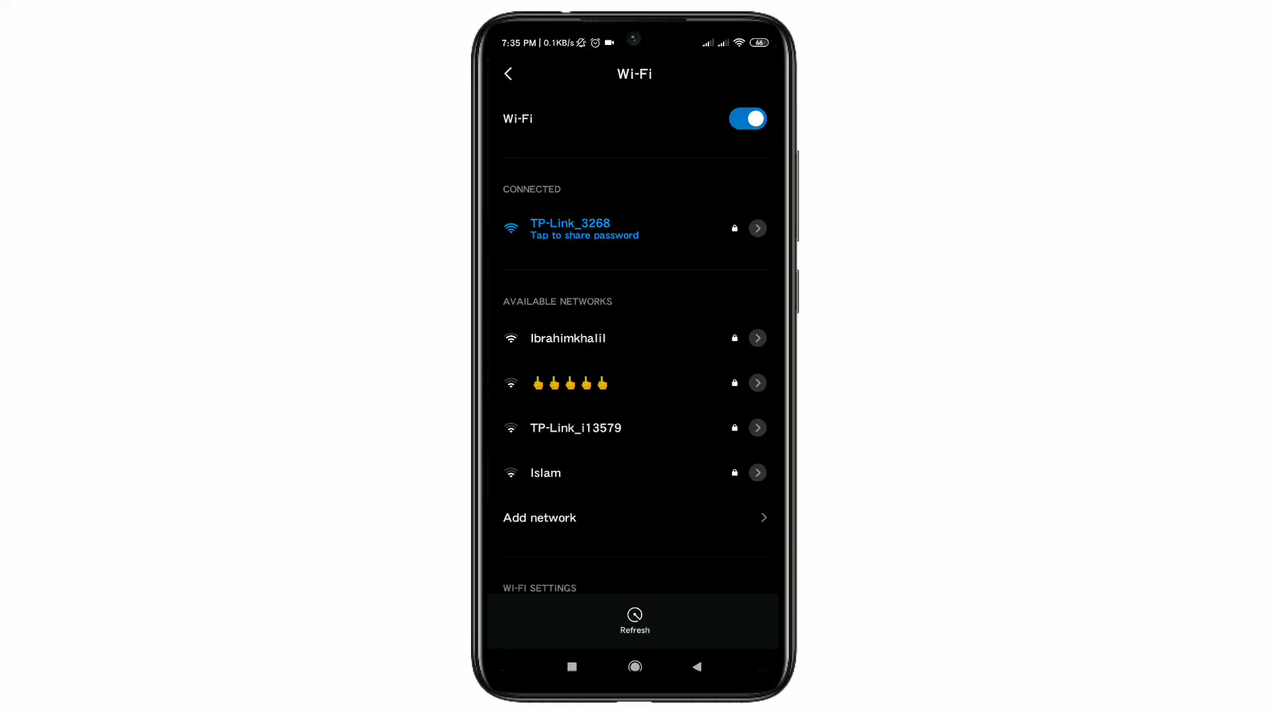
# Search the Play Store for 'router setup page'.
pyautogui.press('Home')
pyautogui.click(529, 434)
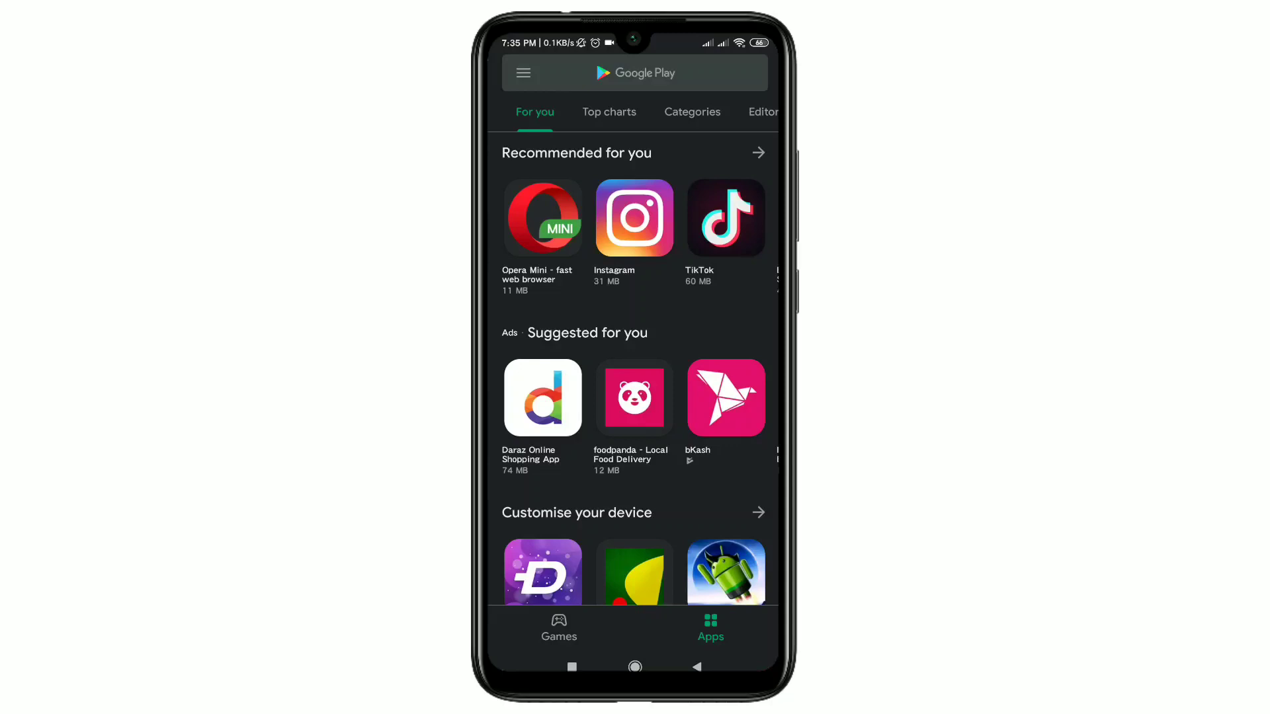
pyautogui.click(644, 73)
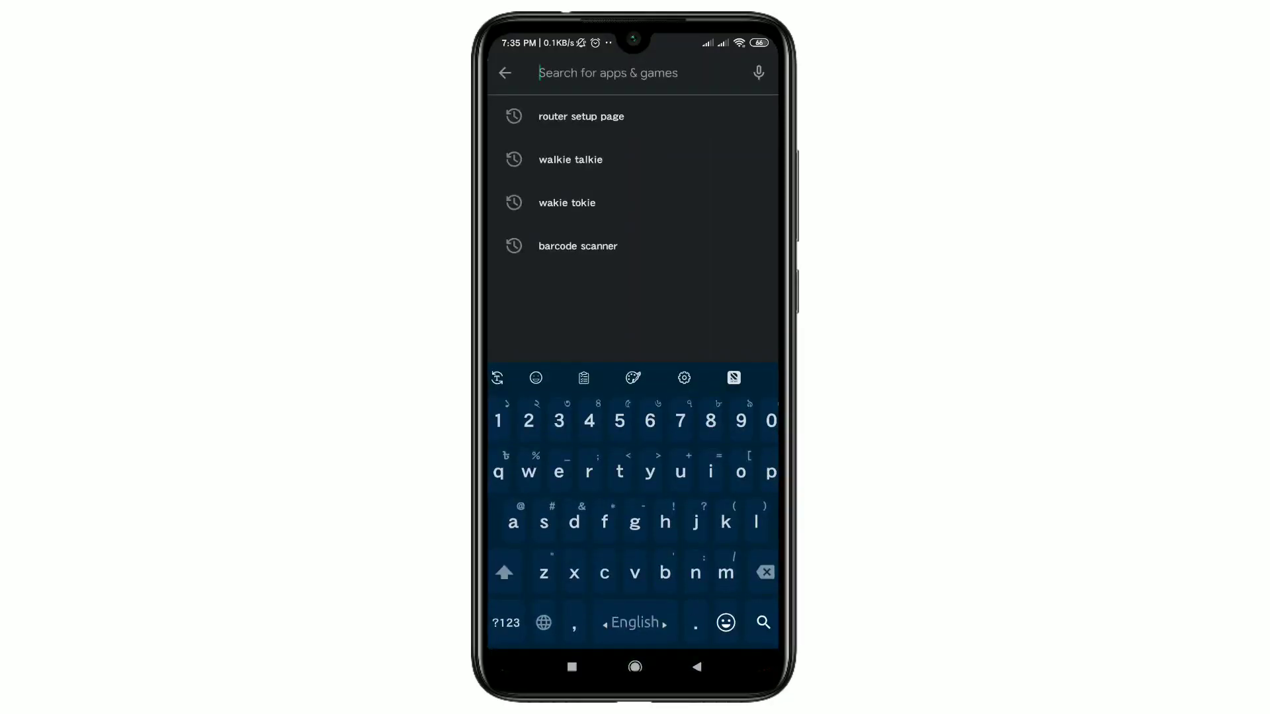
pyautogui.click(581, 116)
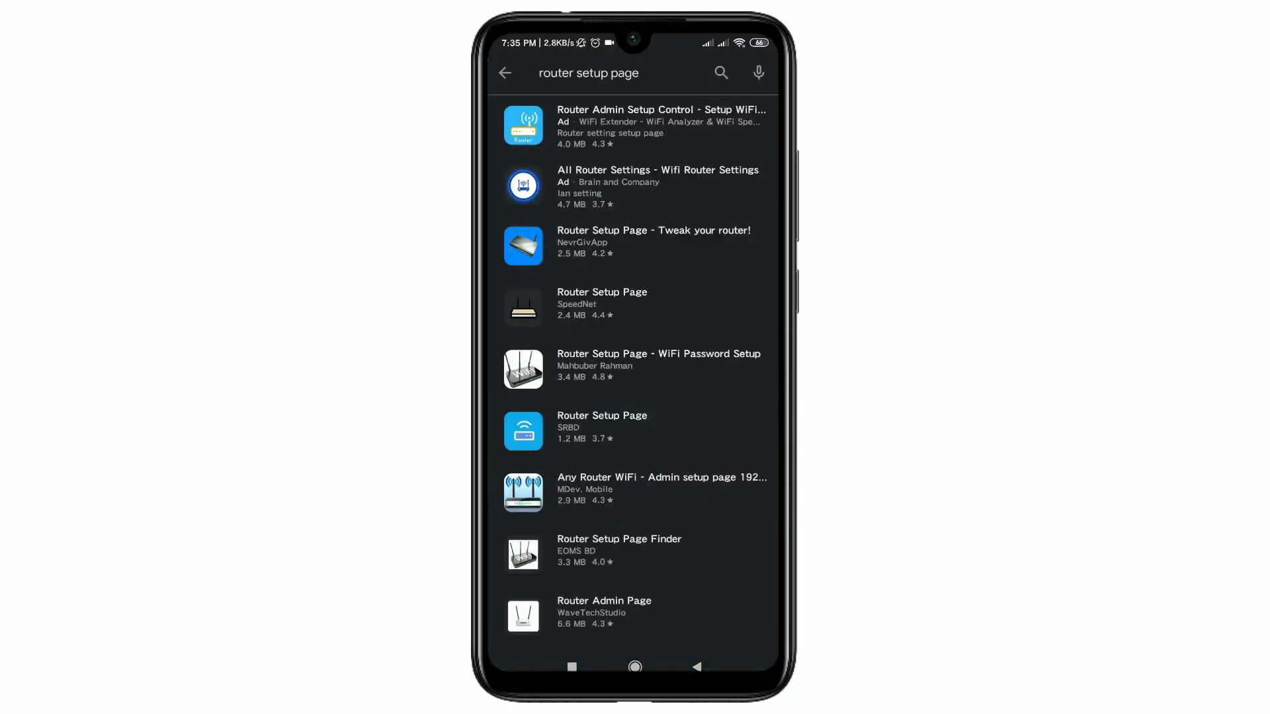
# Install 'Router Setup Page - Tweak your router!' by NevrGivApp.
pyautogui.click(635, 241)
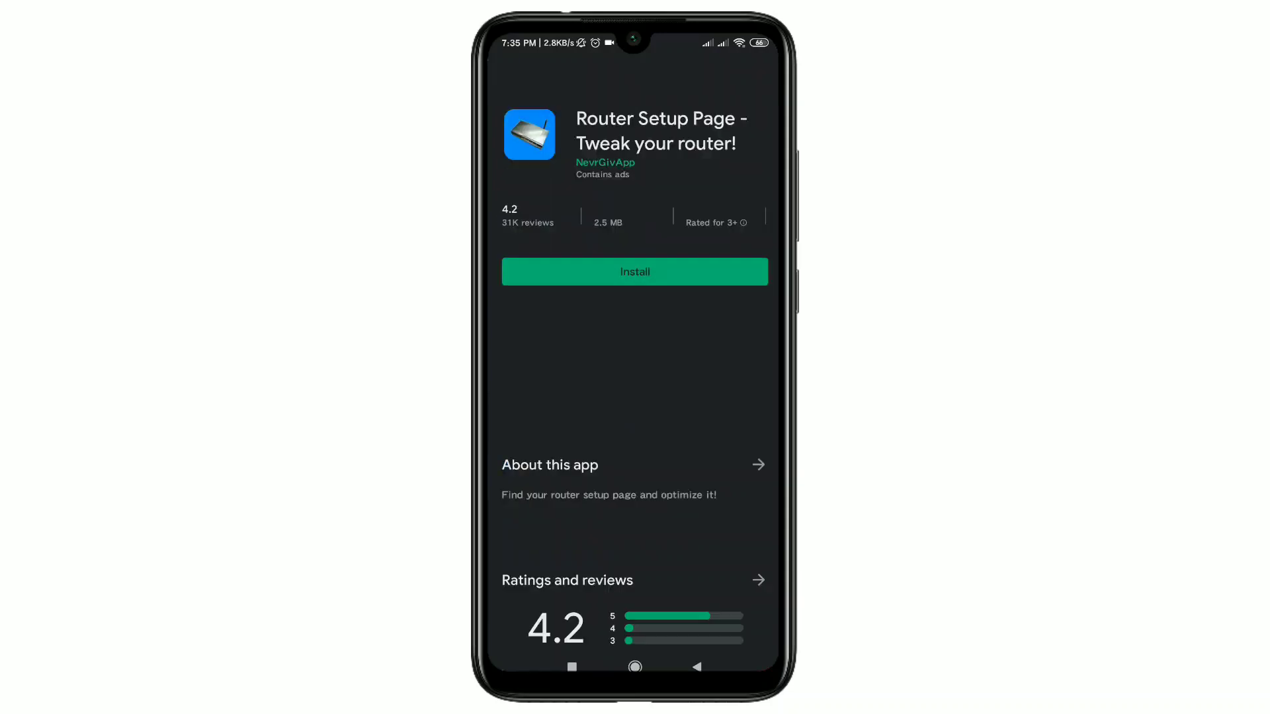
pyautogui.hscroll(2, 634, 214)
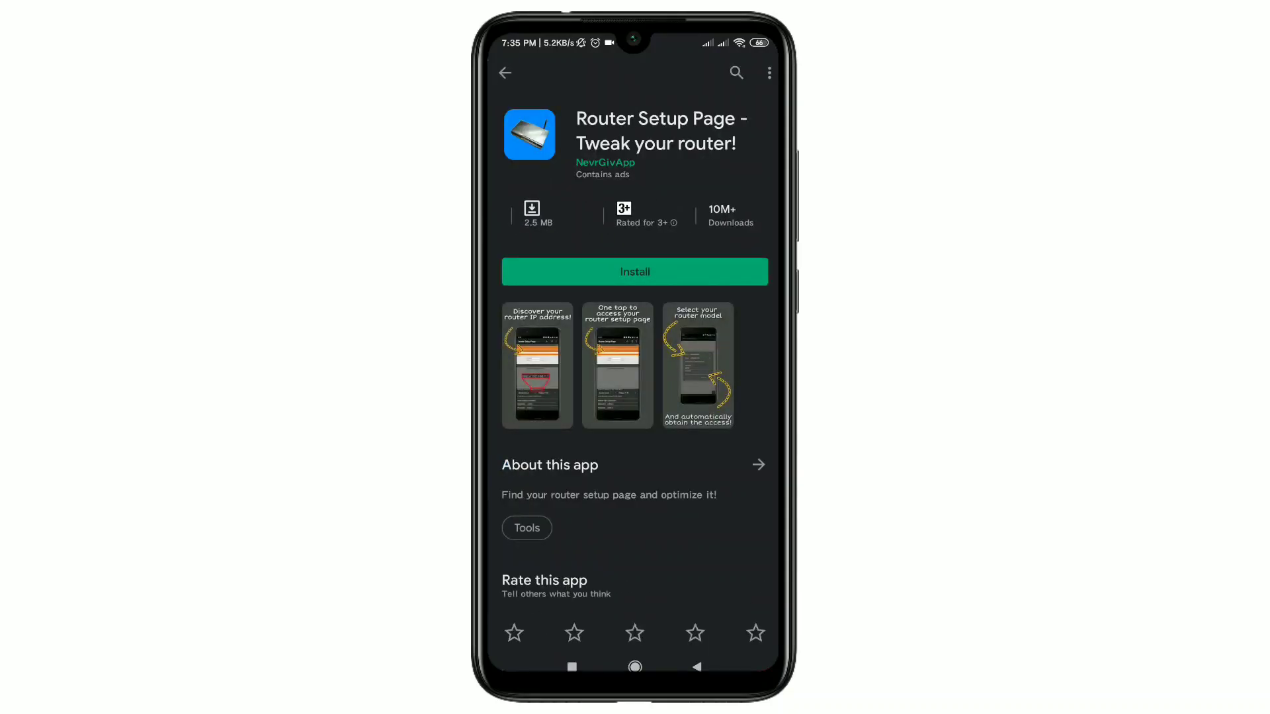
pyautogui.hscroll(-2, 636, 215)
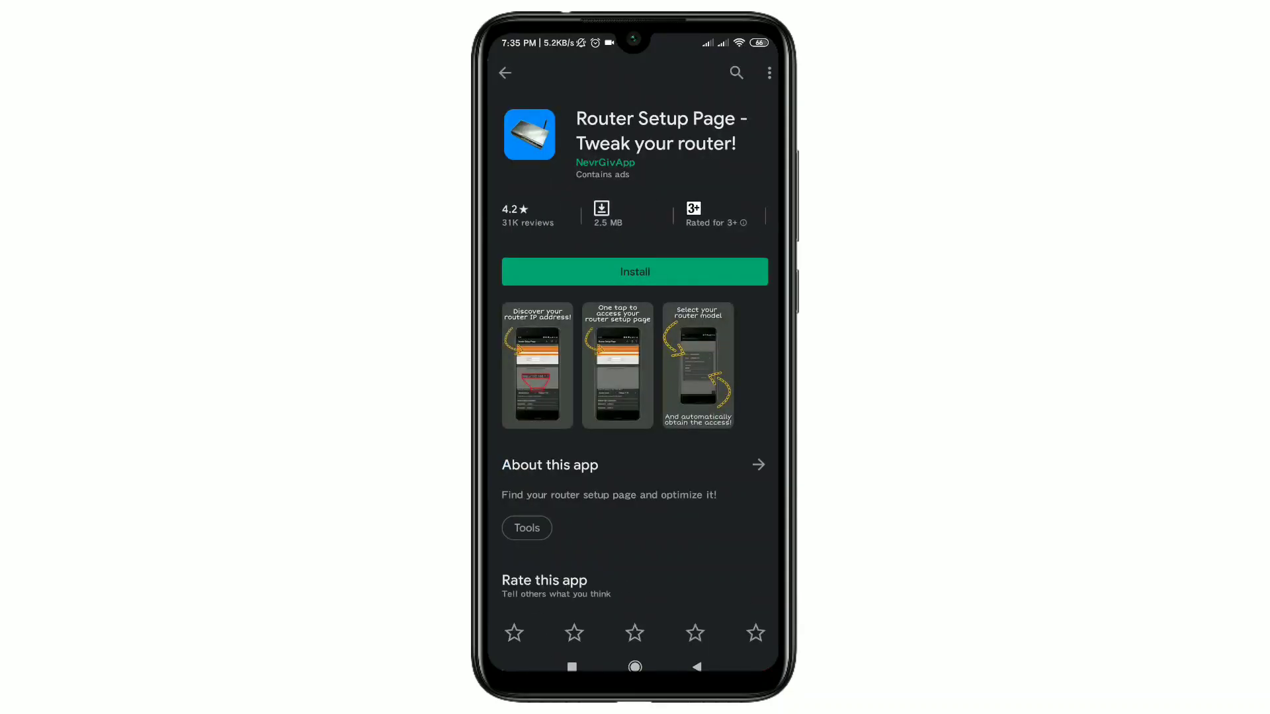
pyautogui.click(635, 272)
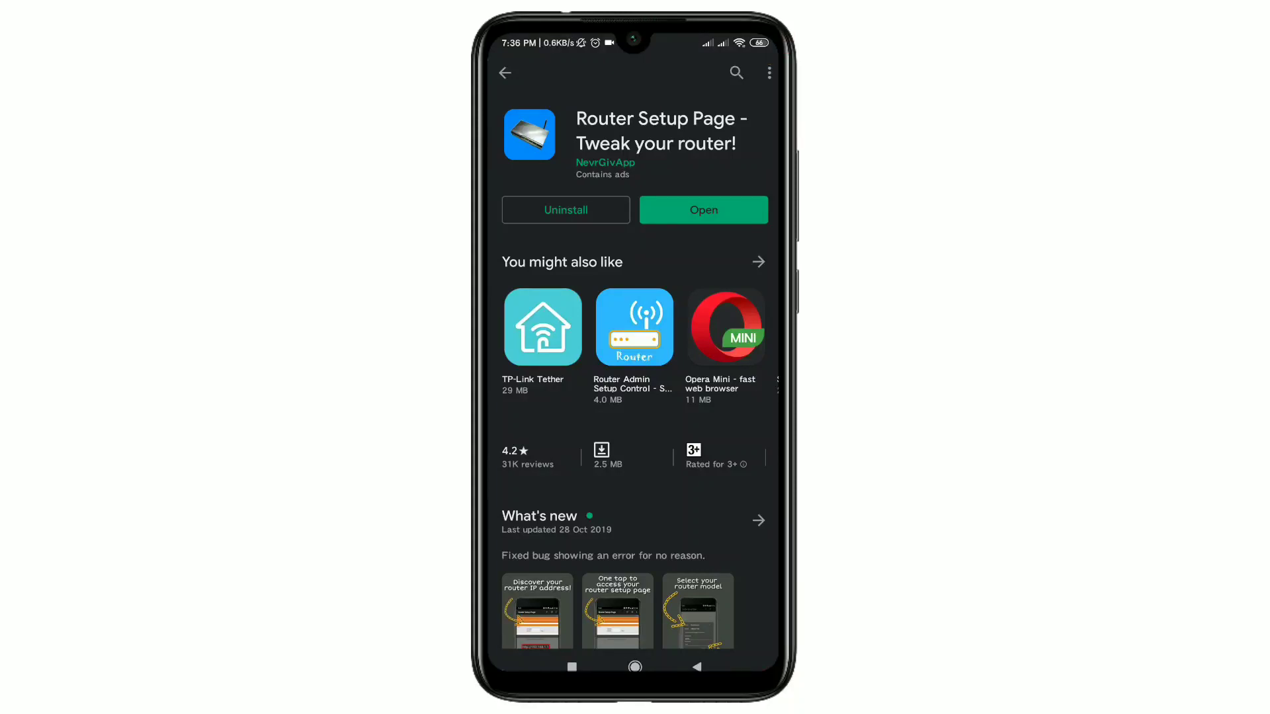
# Launch Router Setup Page and accept its privacy policy.
pyautogui.click(704, 209)
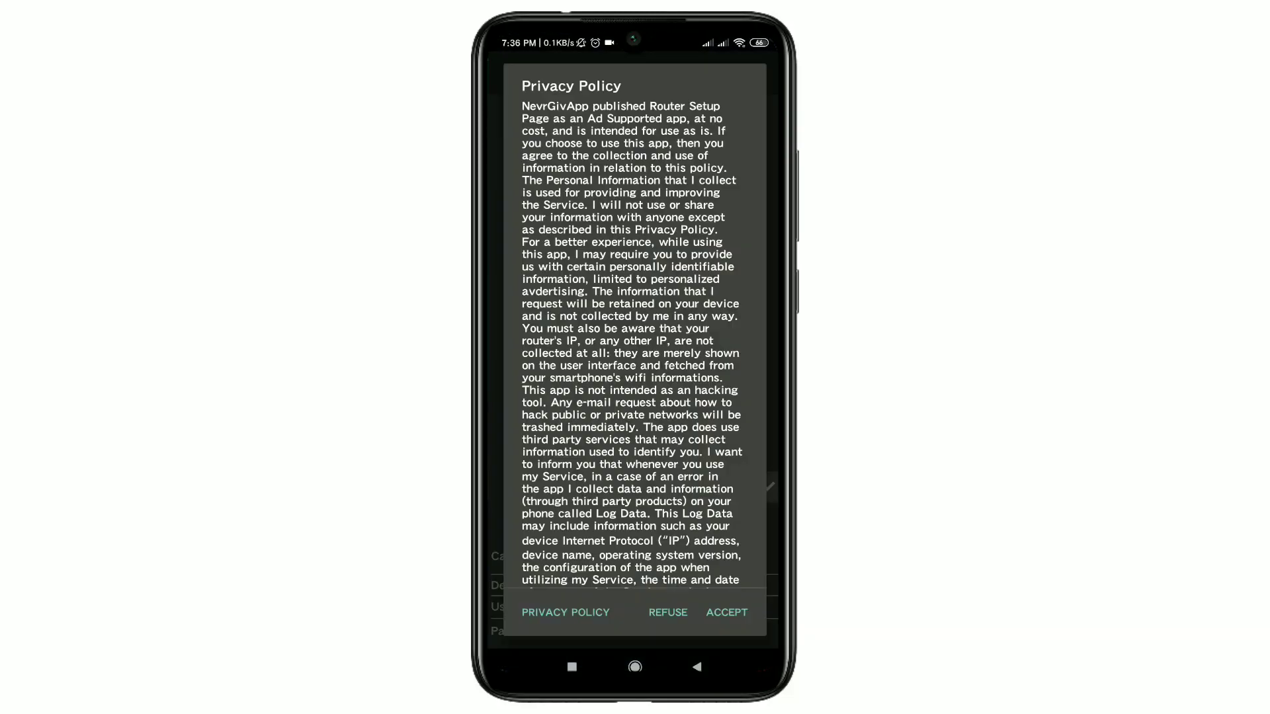
pyautogui.scroll(-5, 631, 347)
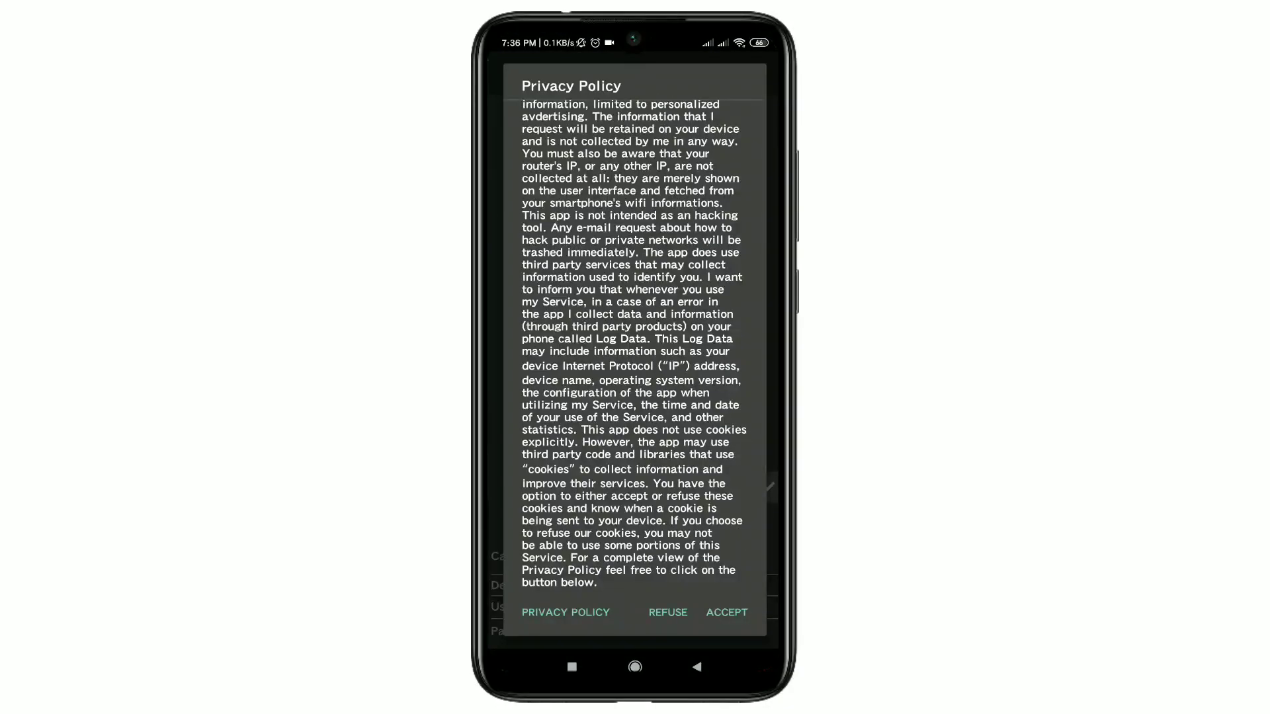
pyautogui.click(726, 612)
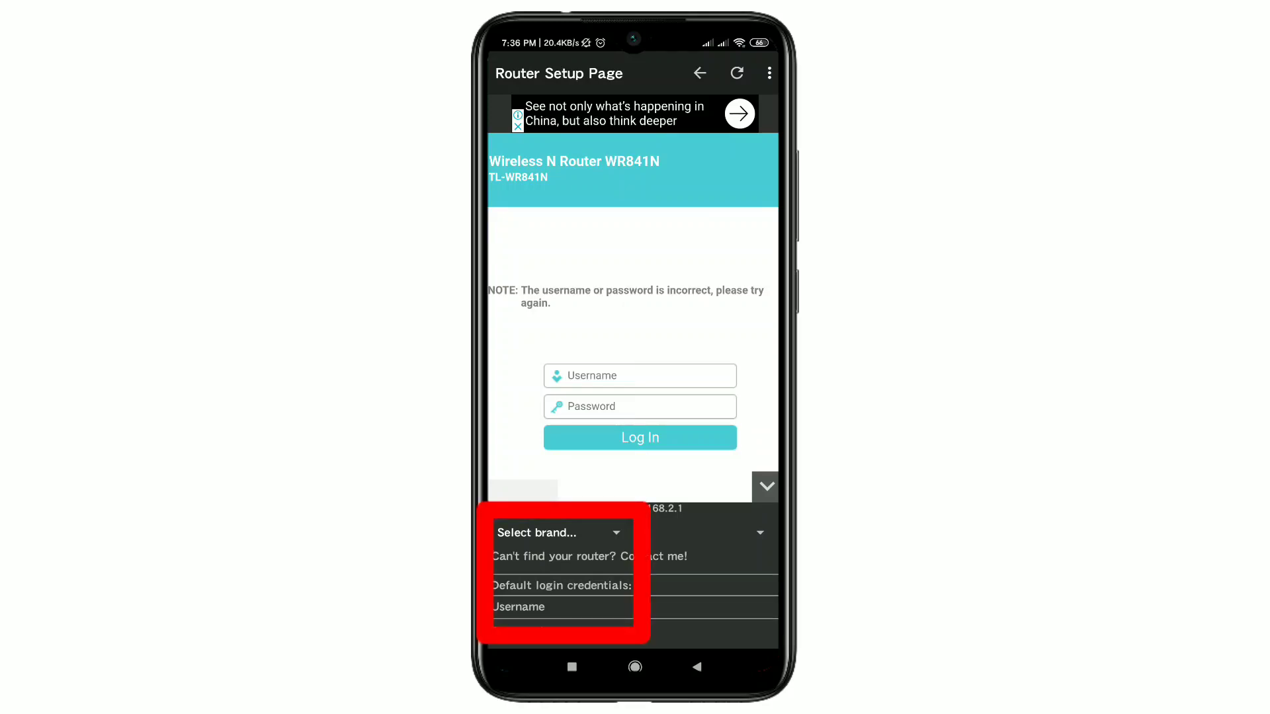
# Open the router brand list and close it without choosing a brand.
pyautogui.click(558, 532)
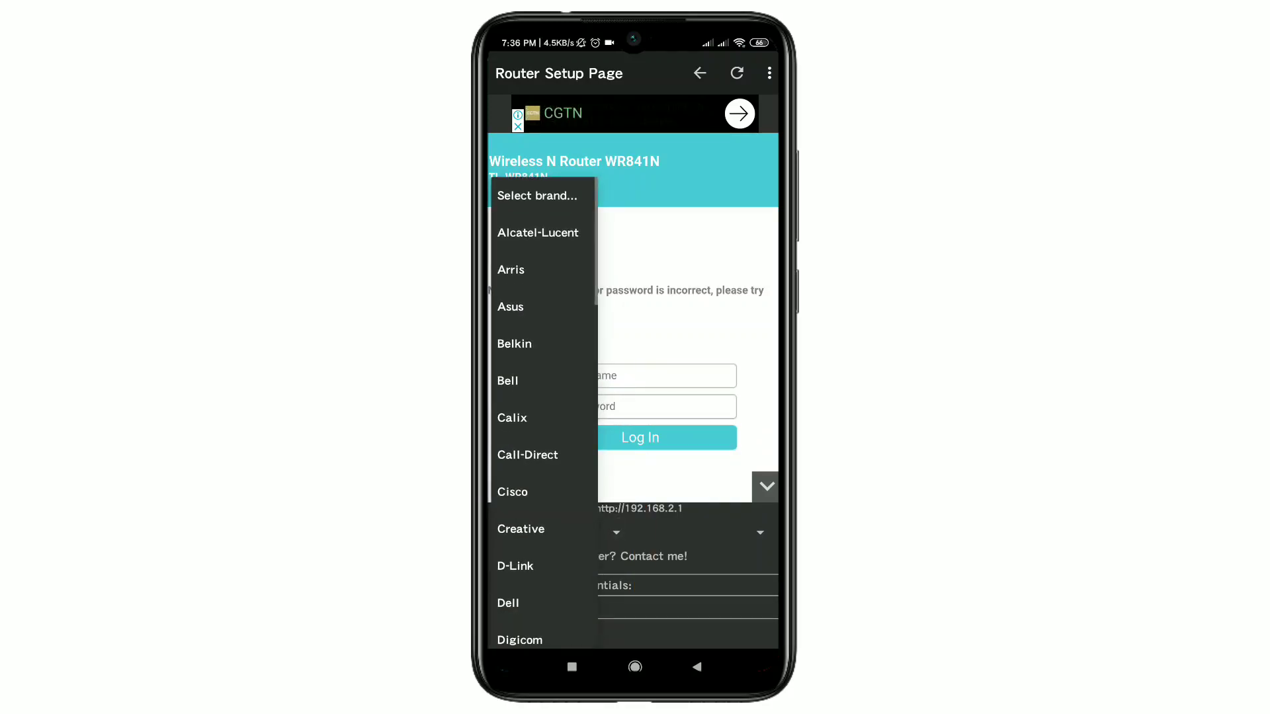
pyautogui.scroll(-2, 546, 397)
pyautogui.scroll(-3, 546, 397)
pyautogui.scroll(-2, 546, 397)
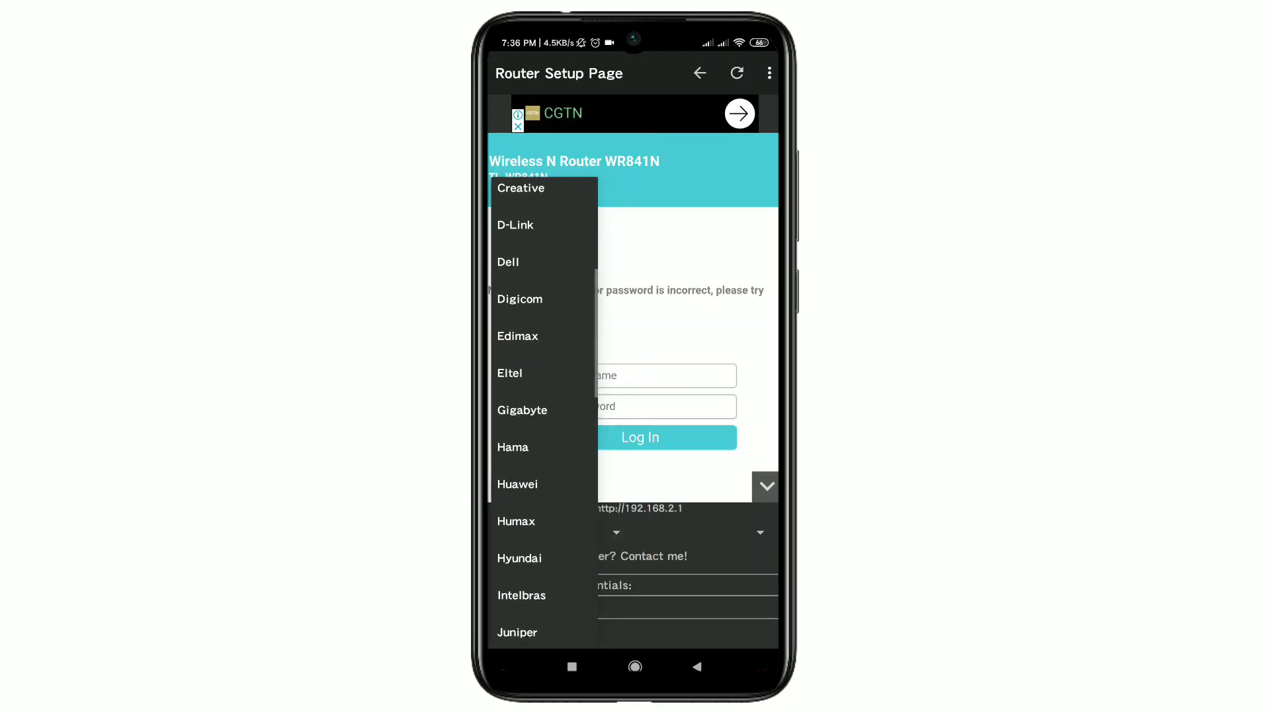
pyautogui.scroll(2, 545, 397)
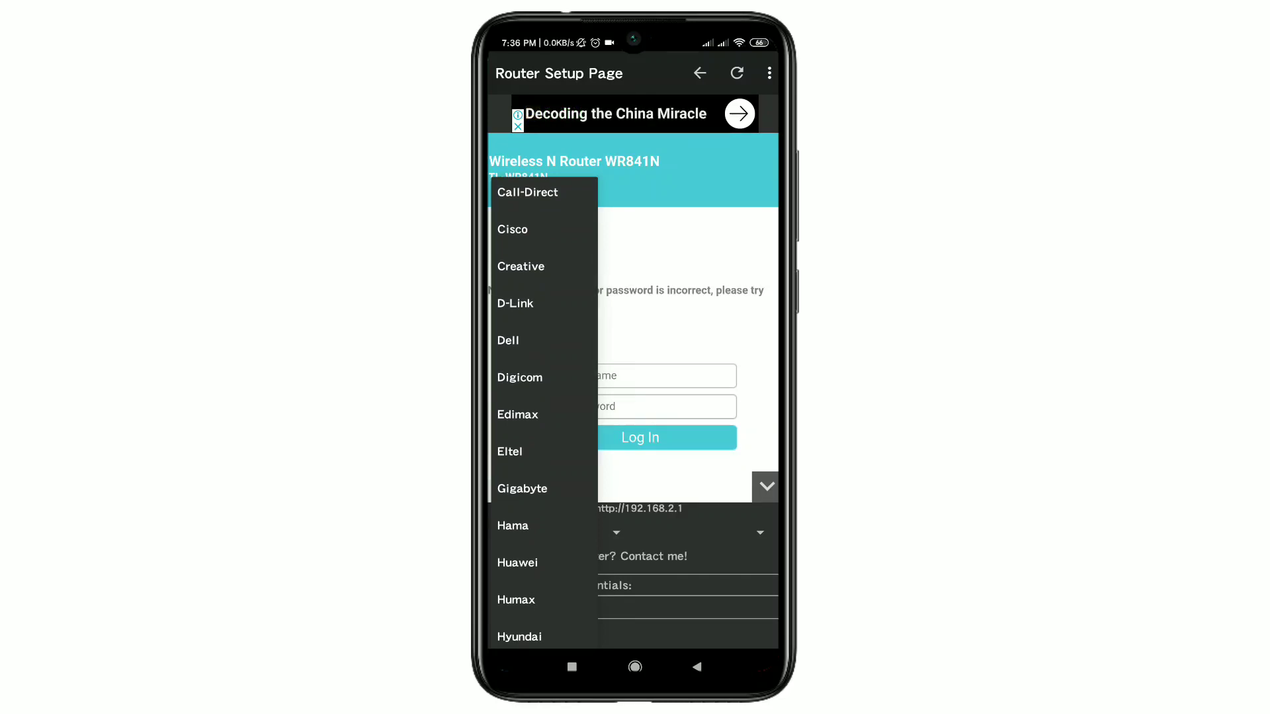
pyautogui.scroll(4, 546, 397)
pyautogui.scroll(-3, 546, 397)
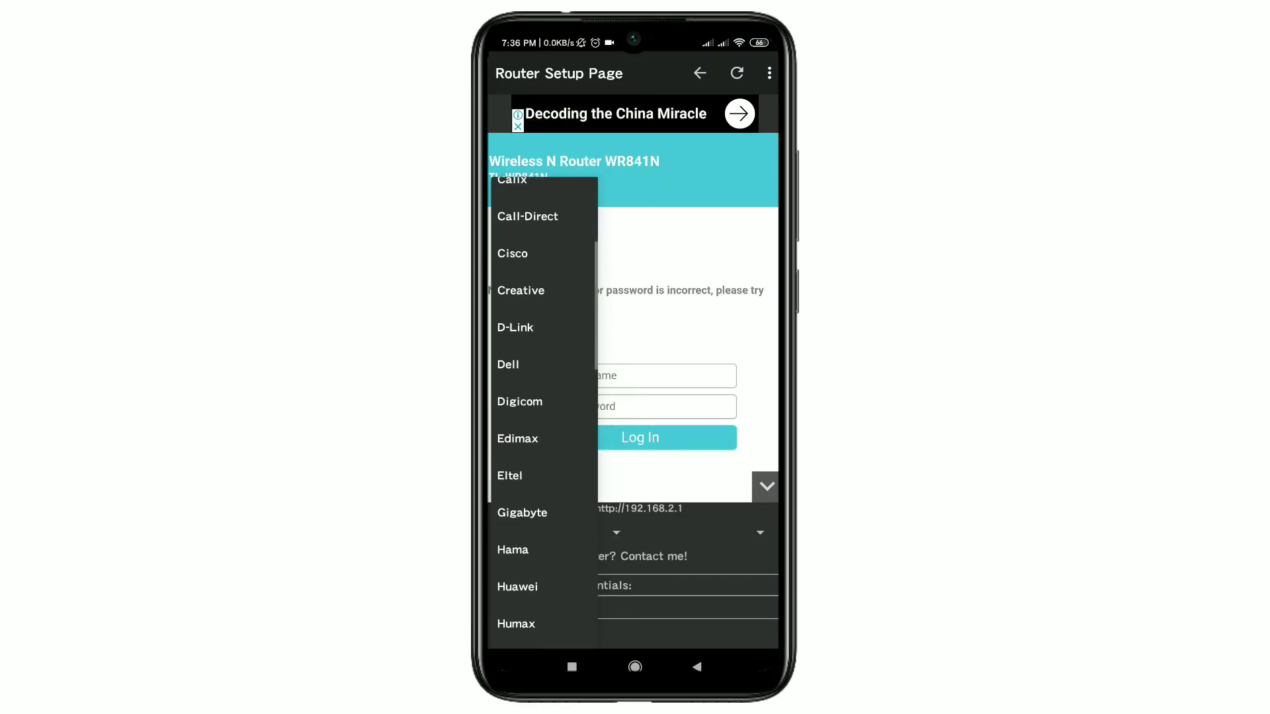
pyautogui.scroll(-4, 545, 397)
pyautogui.scroll(-4, 546, 396)
pyautogui.scroll(8, 546, 397)
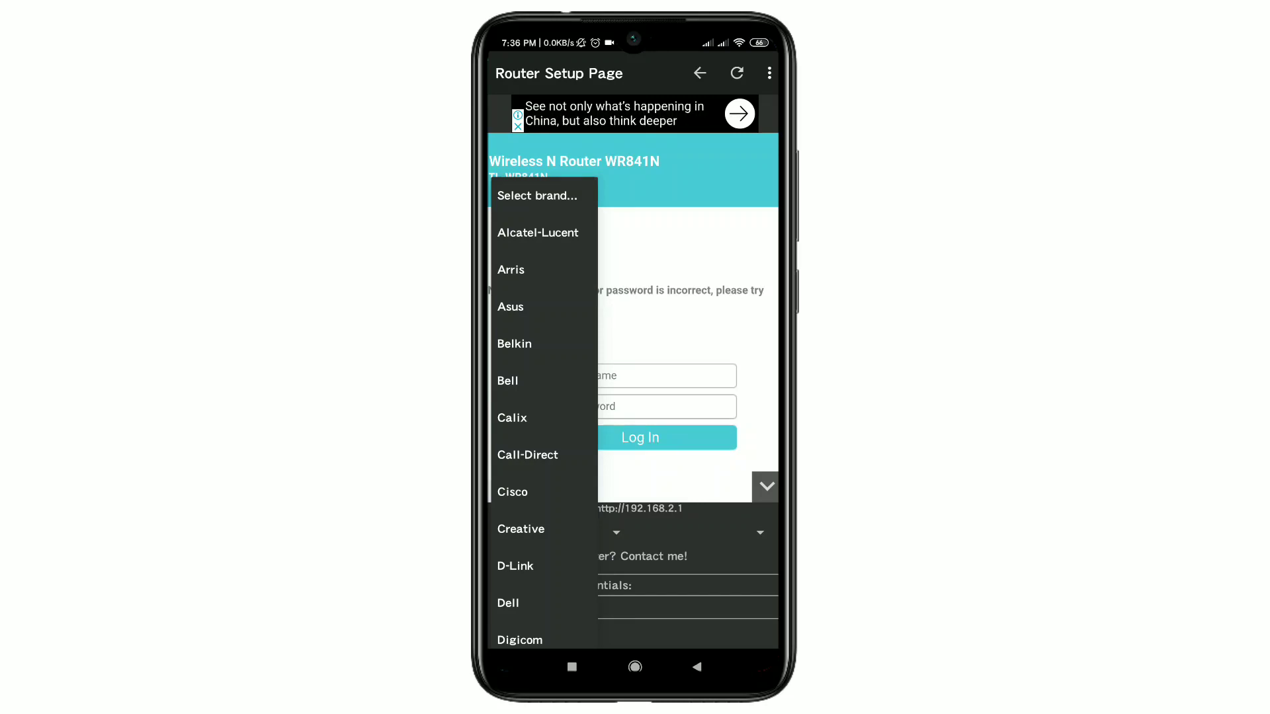
pyautogui.press('Escape')
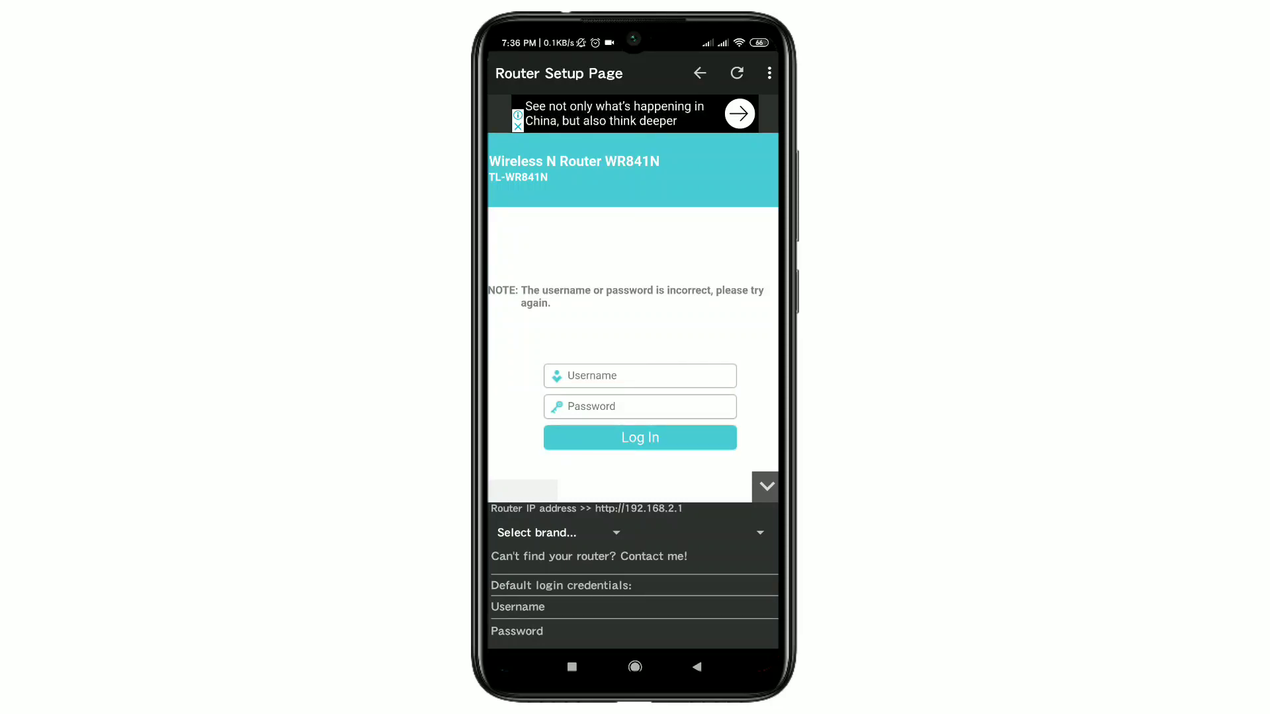
pyautogui.click(640, 375)
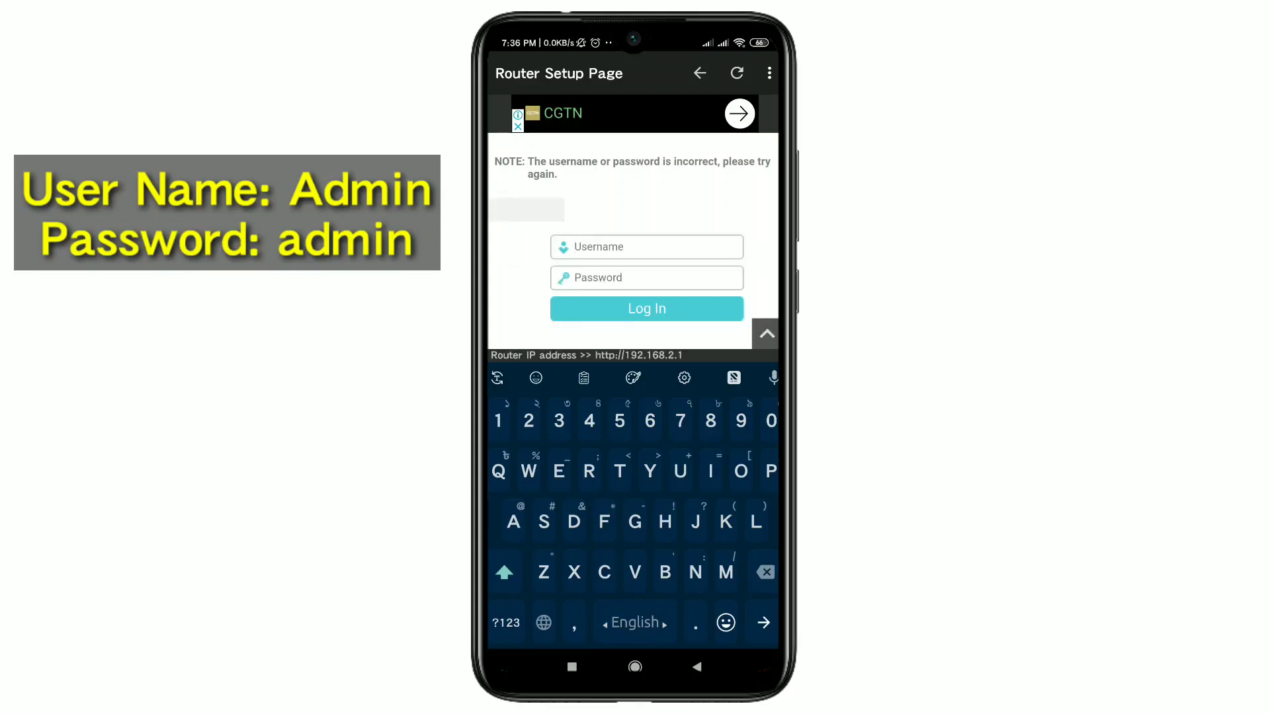
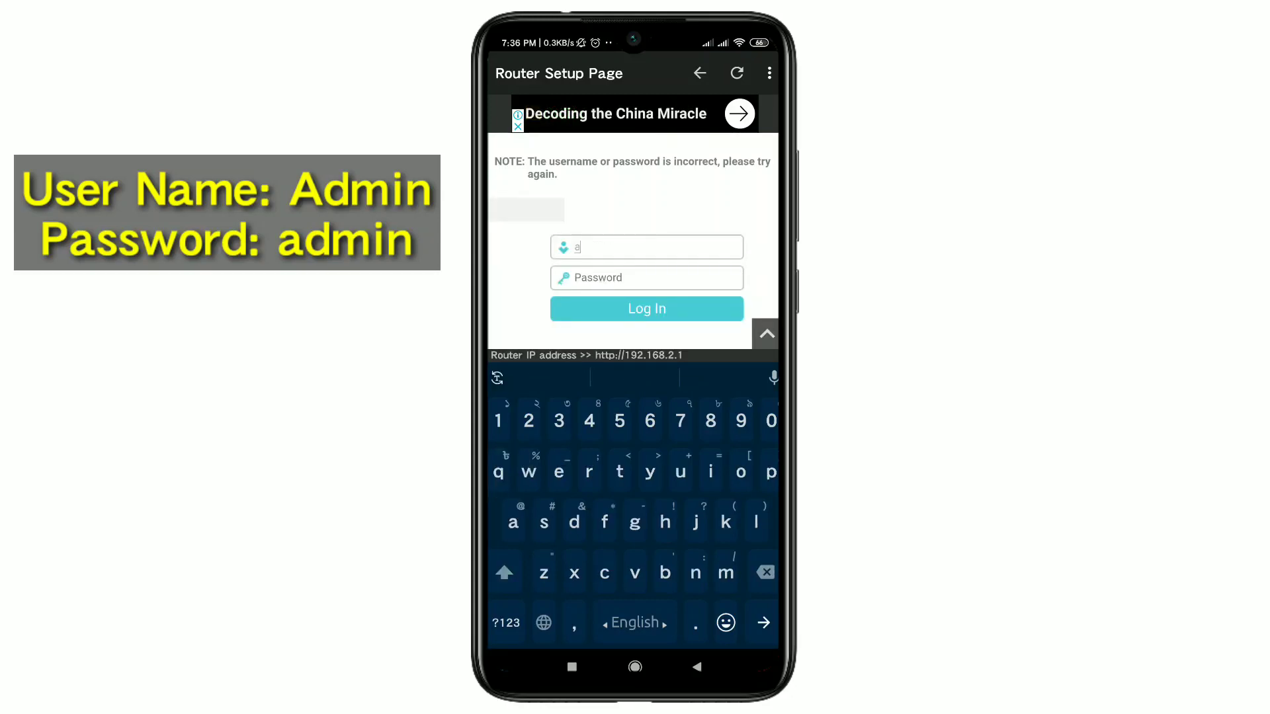
pyautogui.click(646, 277)
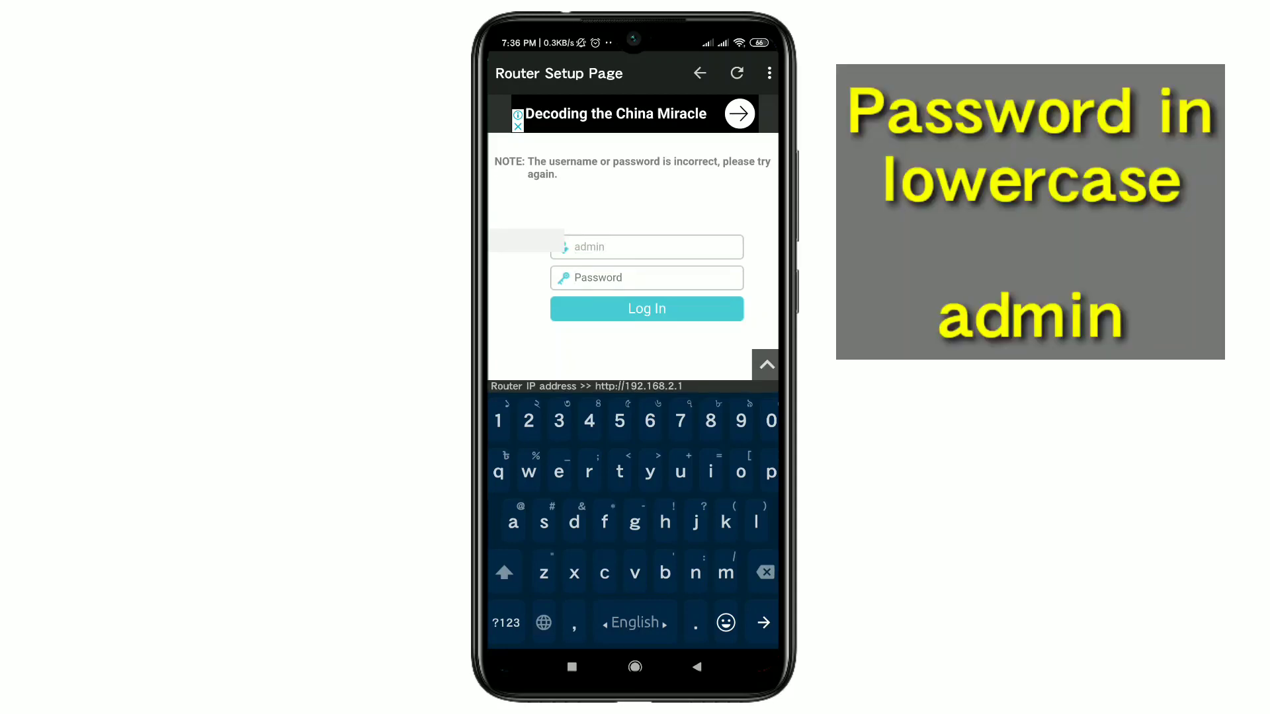
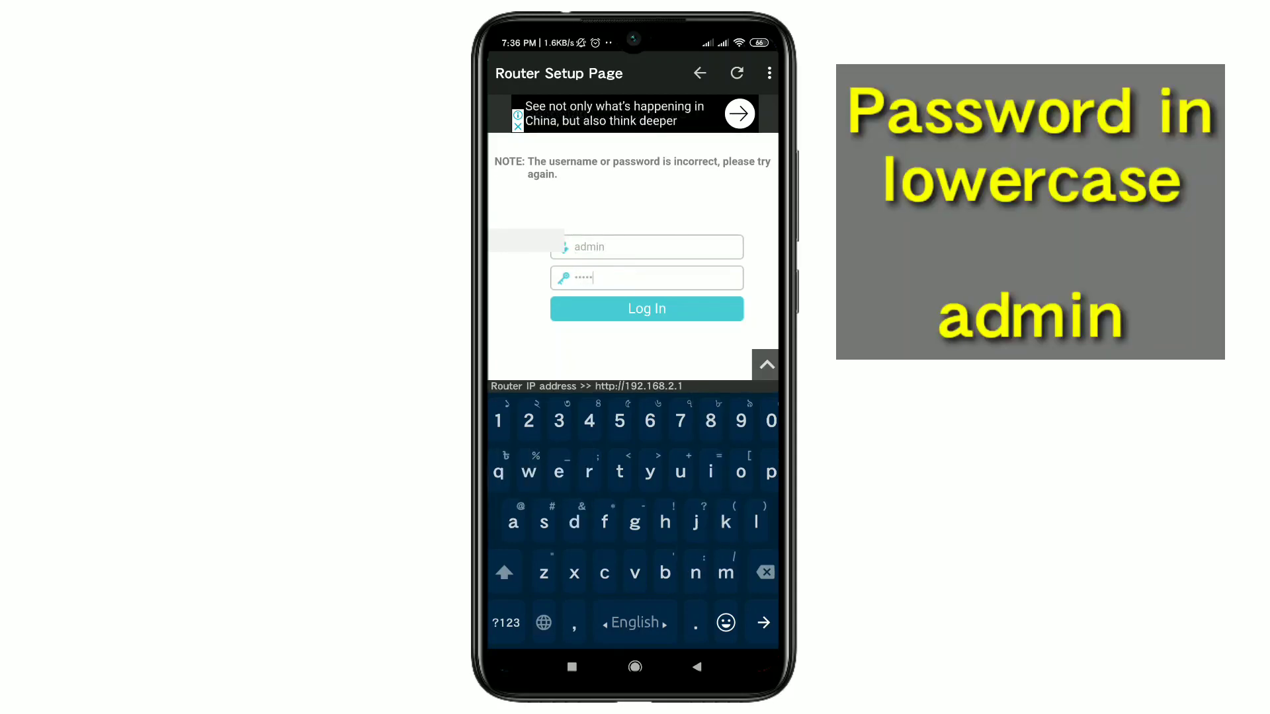
pyautogui.click(646, 308)
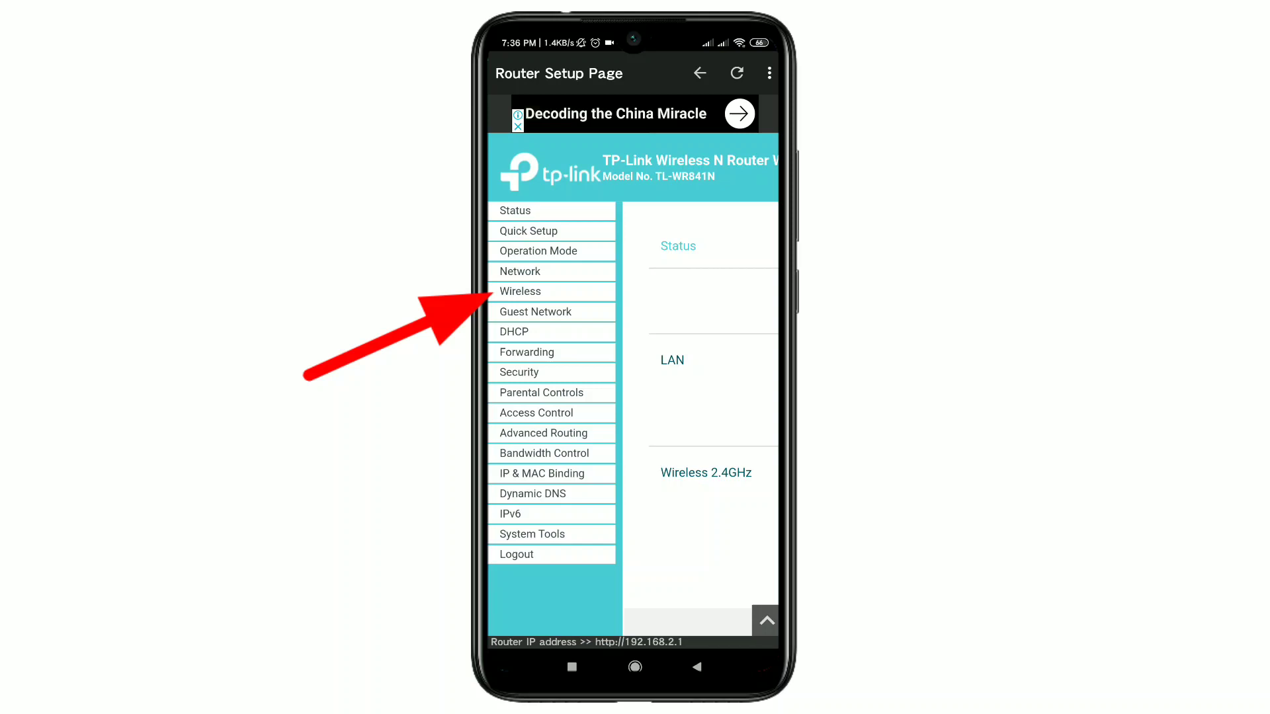
# Open Wireless > Wireless Security in the router's left menu.
pyautogui.click(520, 290)
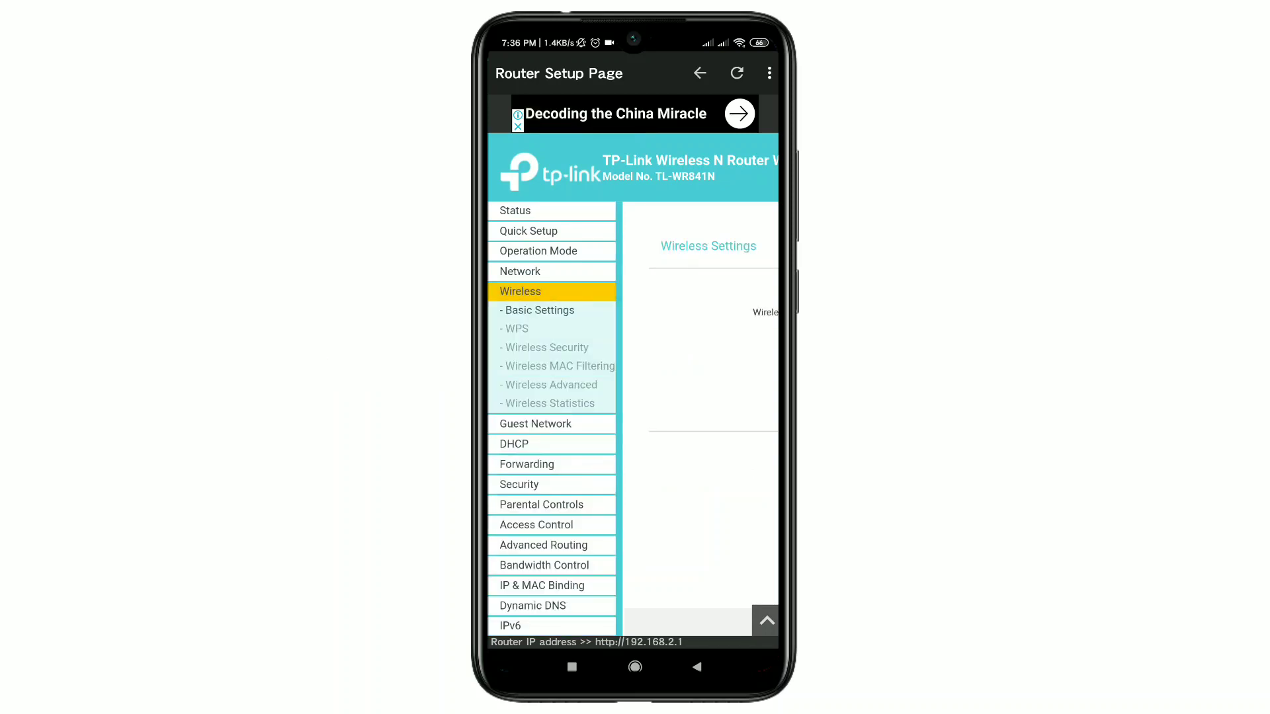
pyautogui.click(547, 347)
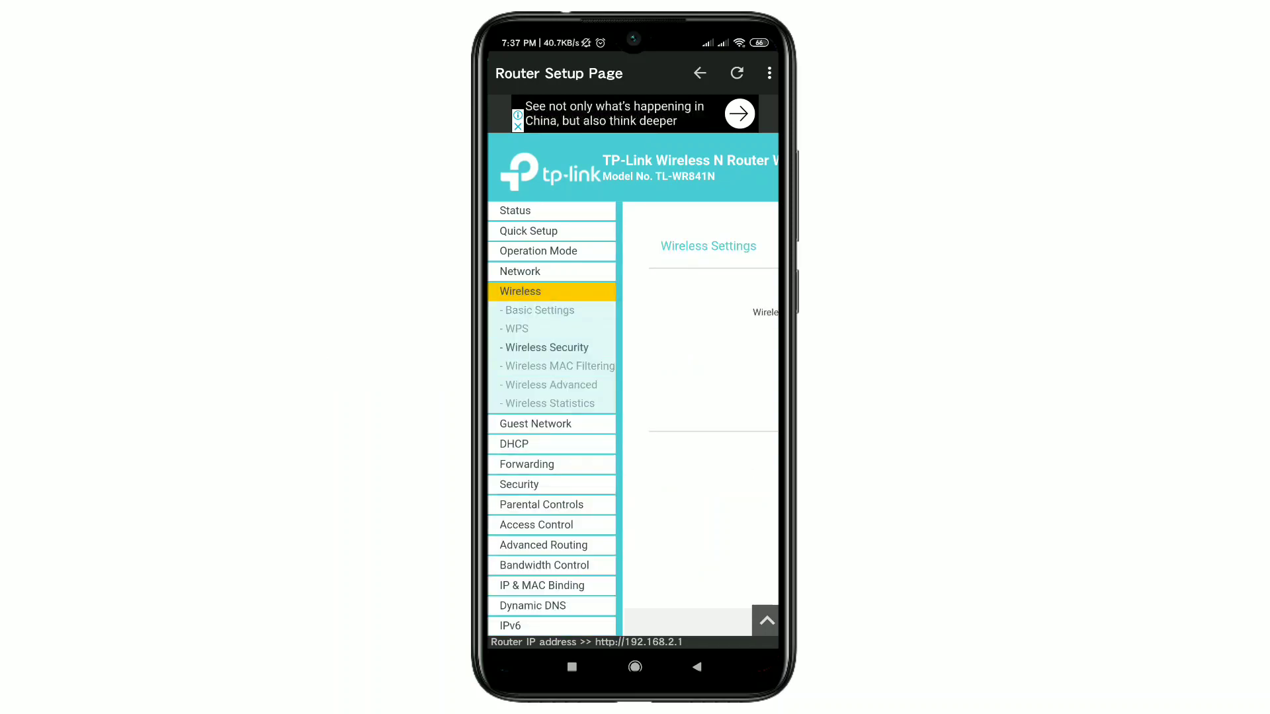
pyautogui.hscroll(2, 700, 426)
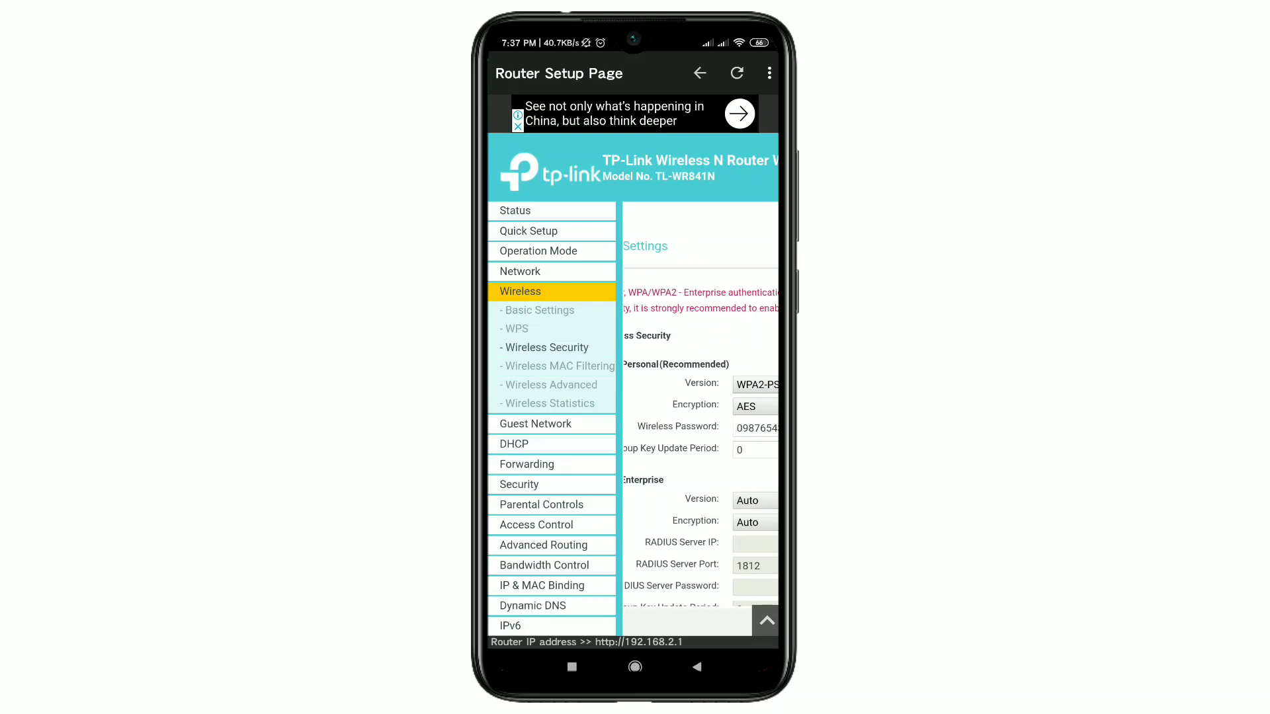
pyautogui.hscroll(1, 699, 427)
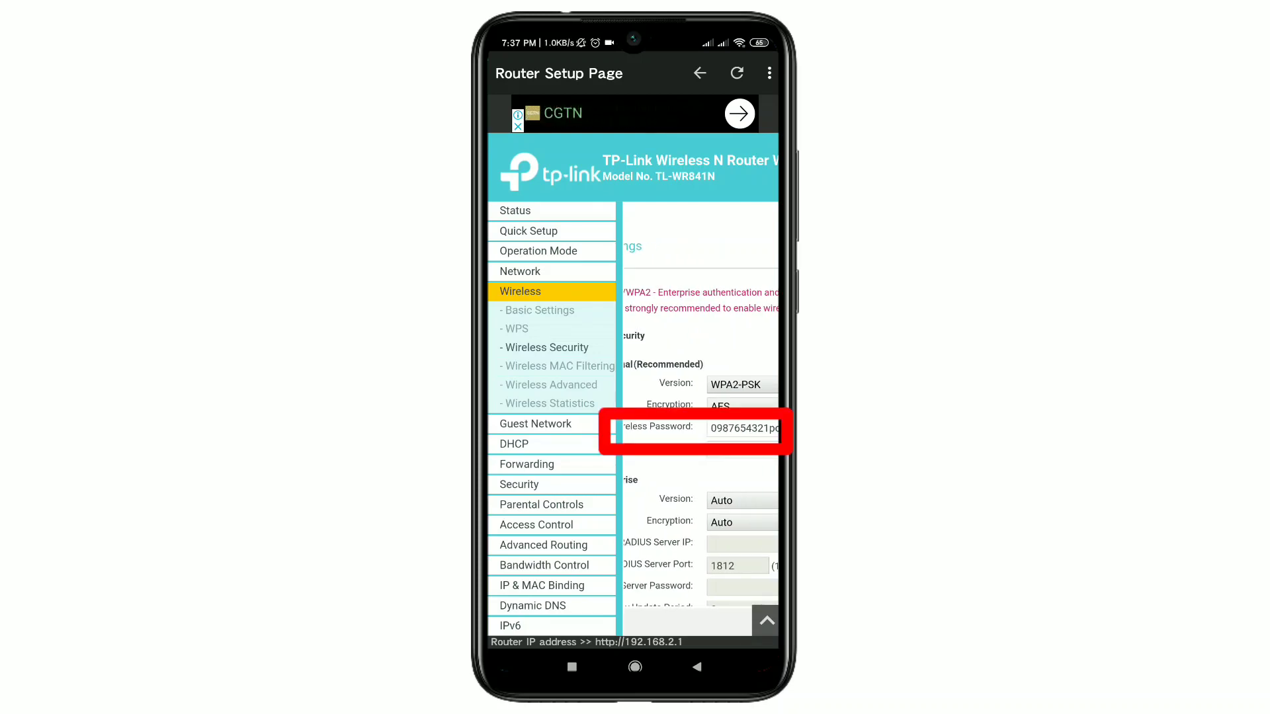
pyautogui.hscroll(2, 700, 426)
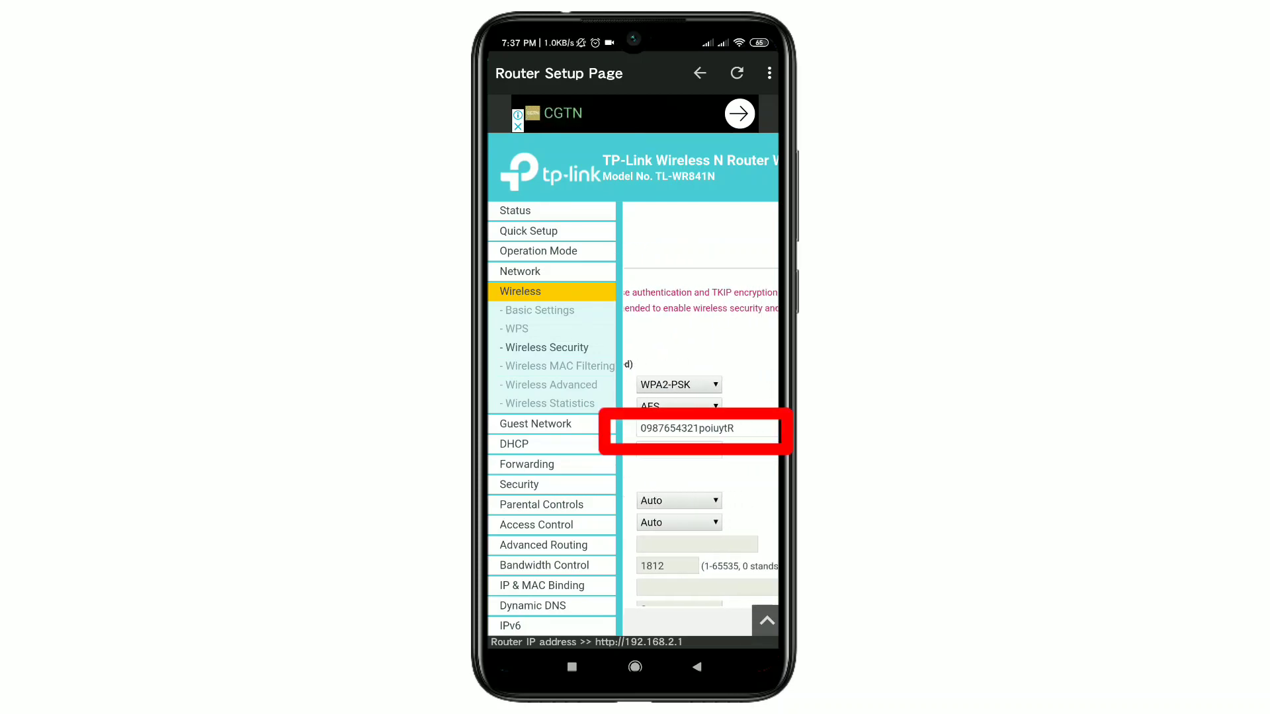
pyautogui.hscroll(1, 699, 427)
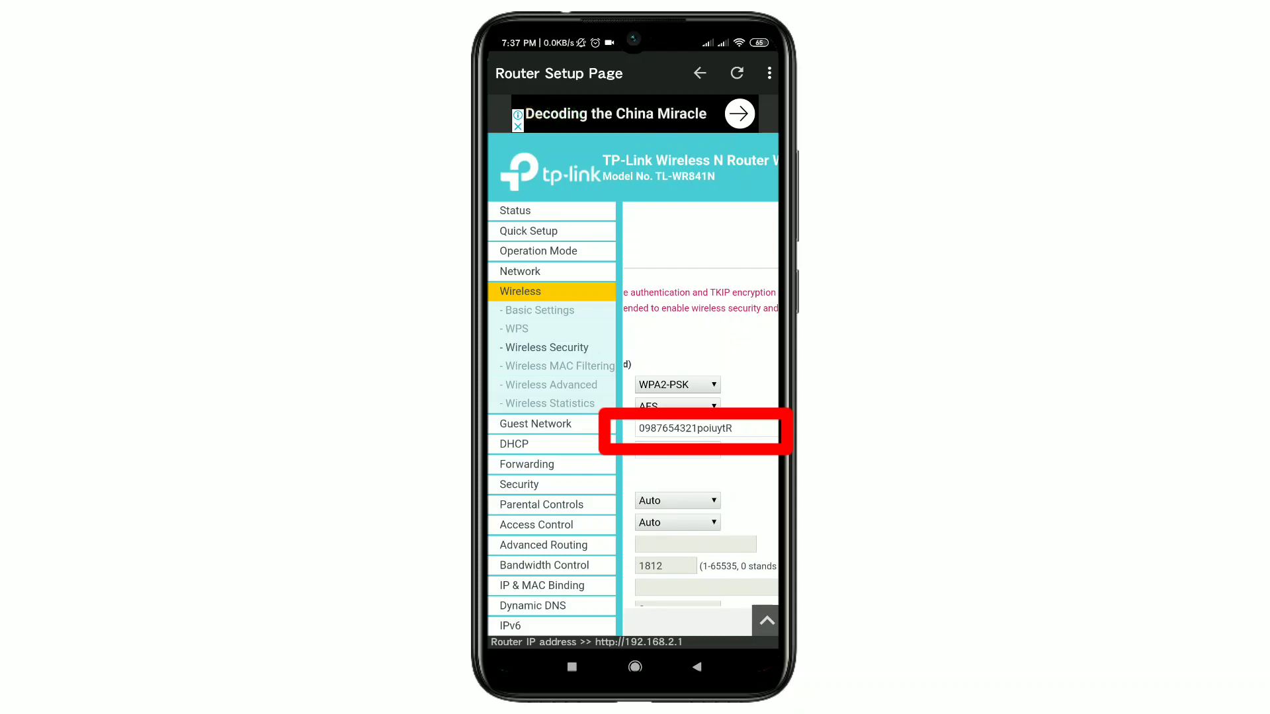
pyautogui.click(704, 429)
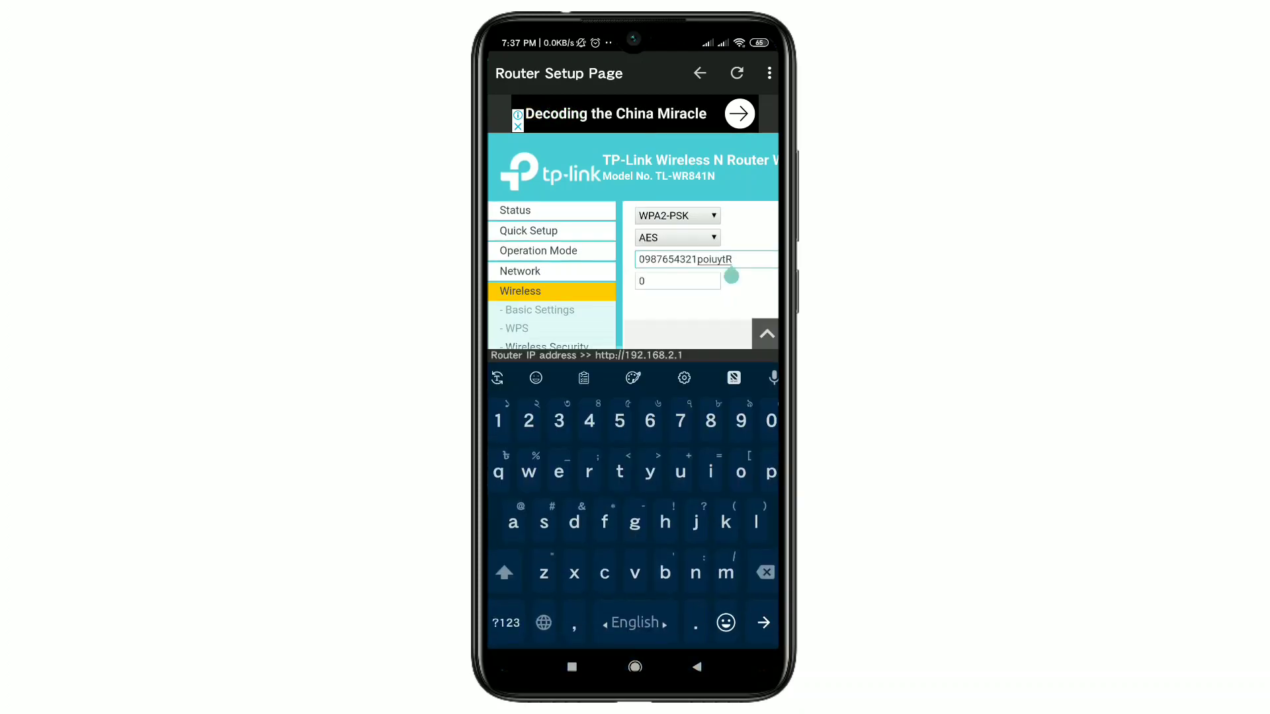
pyautogui.click(765, 573)
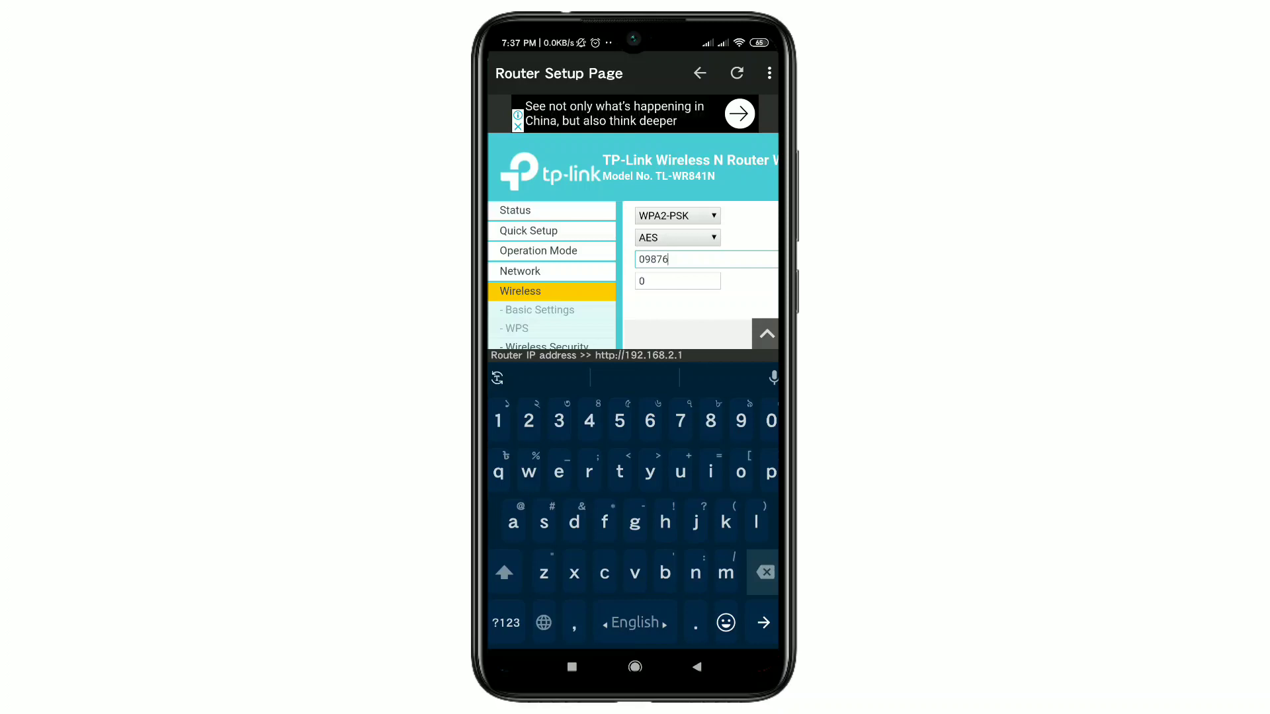
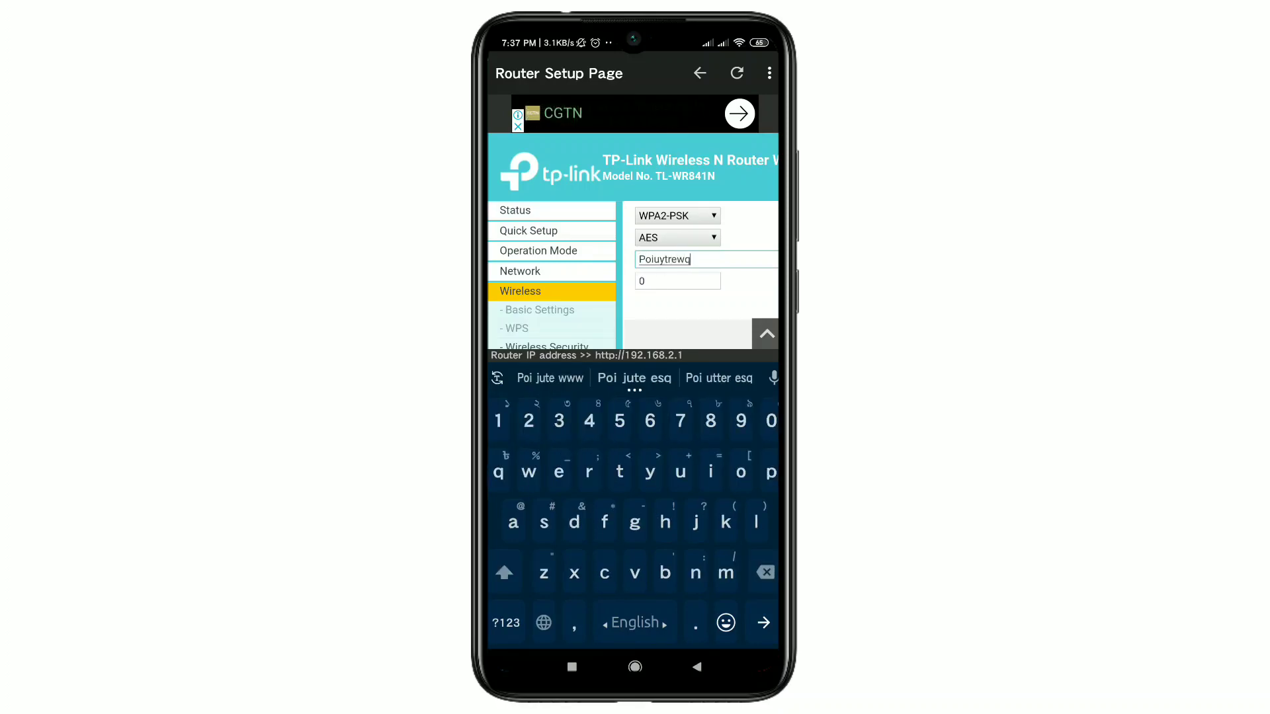
pyautogui.scroll(-3, 699, 278)
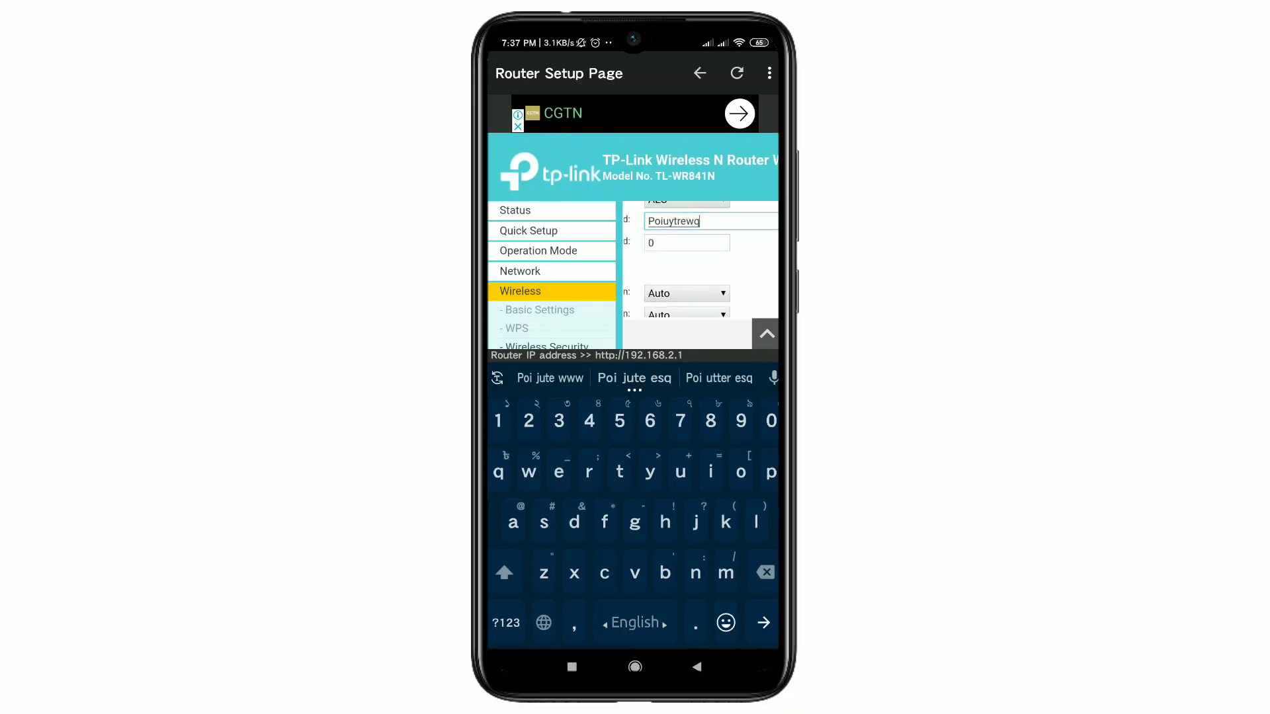
pyautogui.click(697, 667)
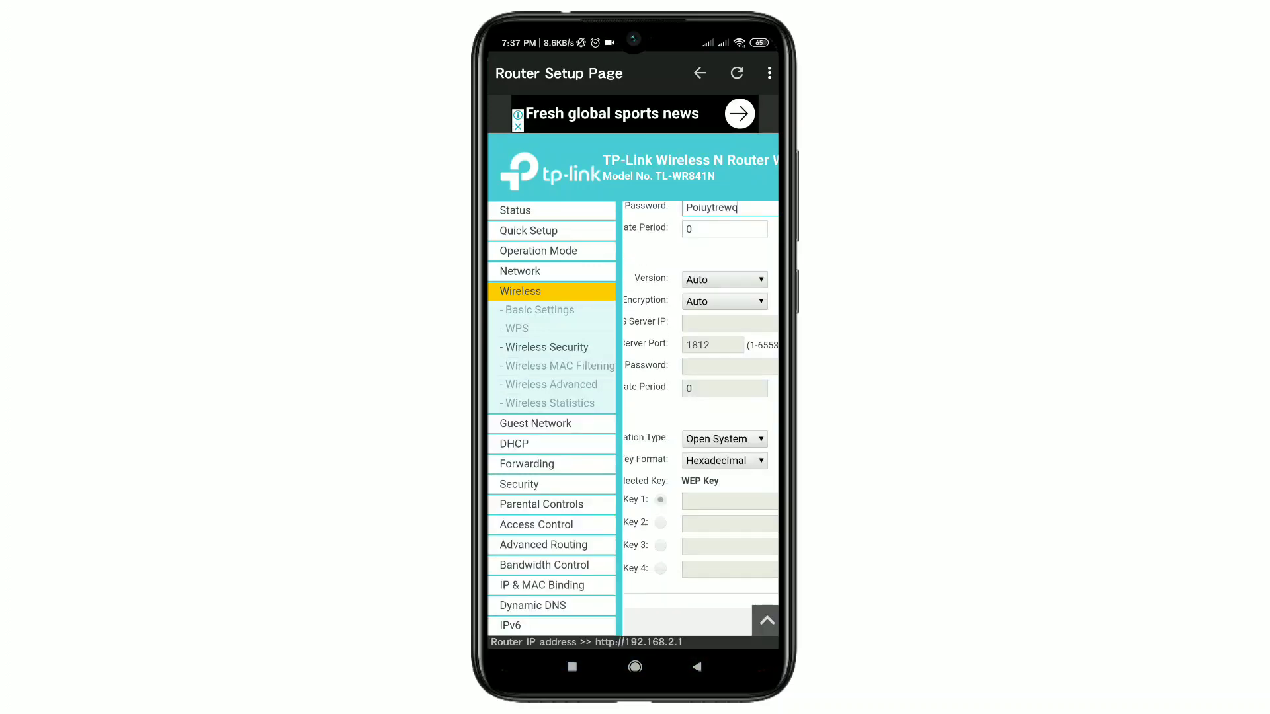
pyautogui.scroll(-2, 699, 397)
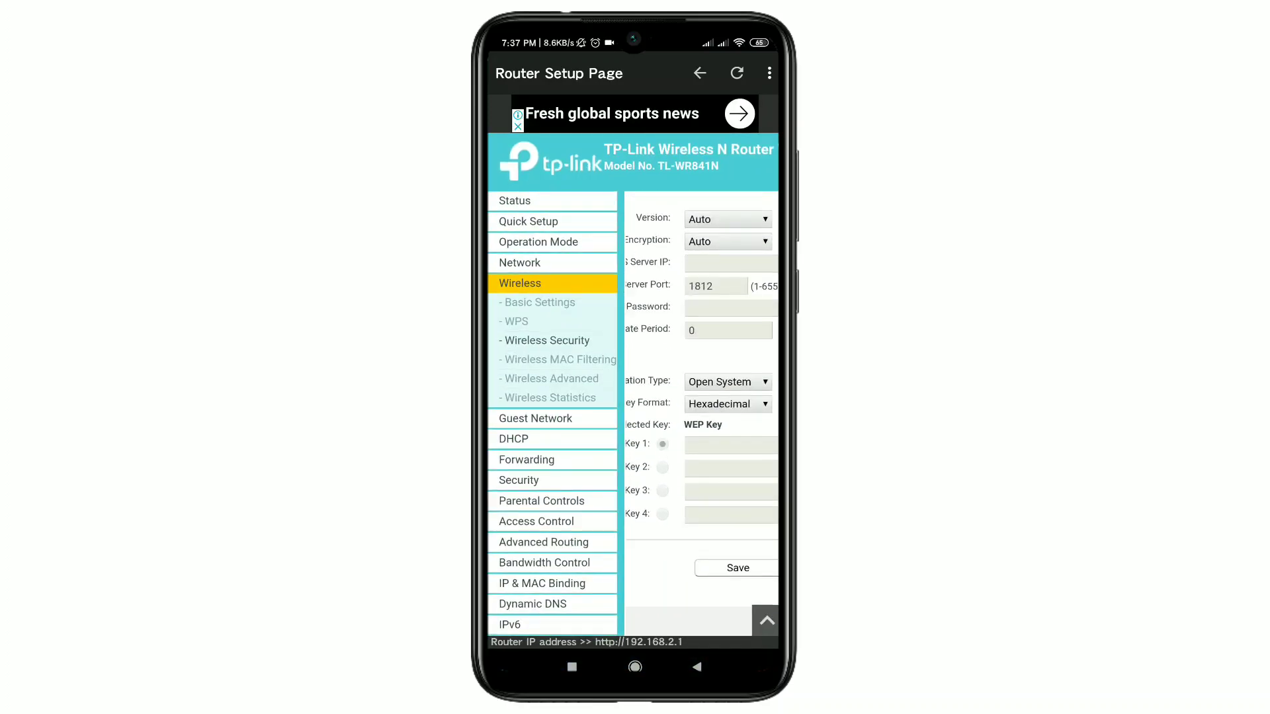